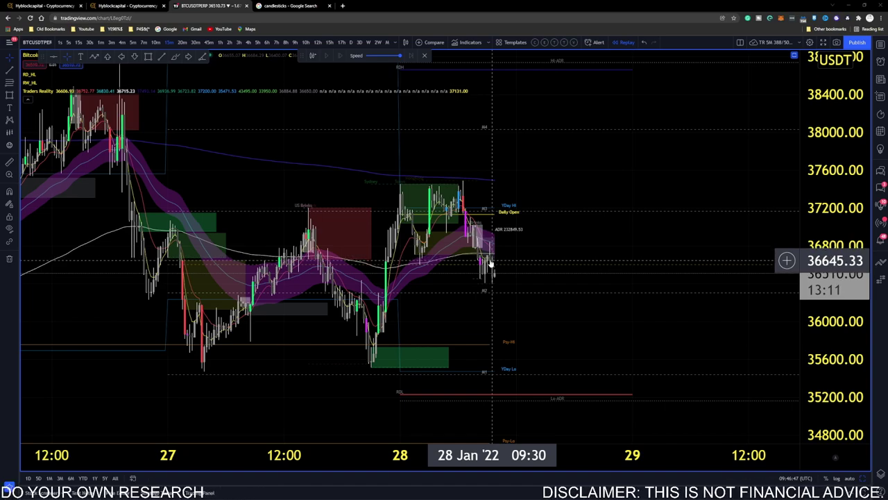
# - Switch to the 'candlesticks' Google Images search results tab
pyautogui.click(286, 6)
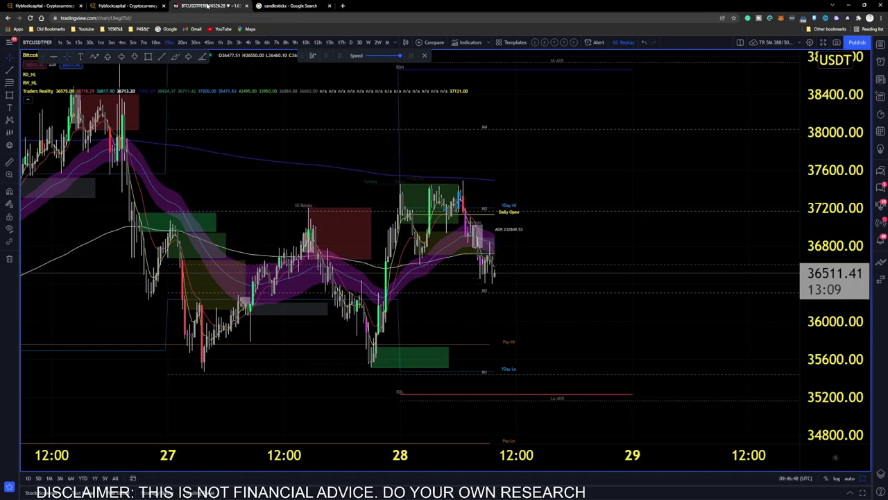
# - Return to the BTCUSDTPERP 15-minute TradingView chart tab
pyautogui.click(208, 6)
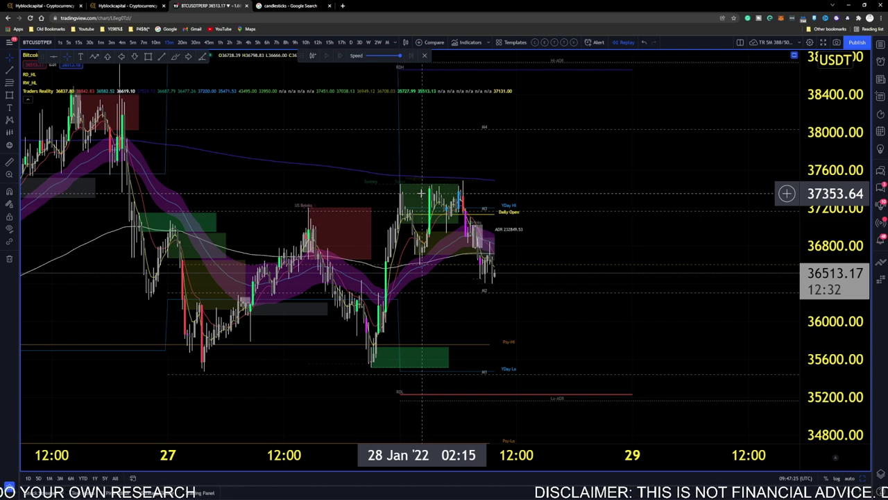
# - Bring up the vector candles.PNG cheat sheet in Photos, zooming in and back out
pyautogui.hotkey('alt', 'Tab')
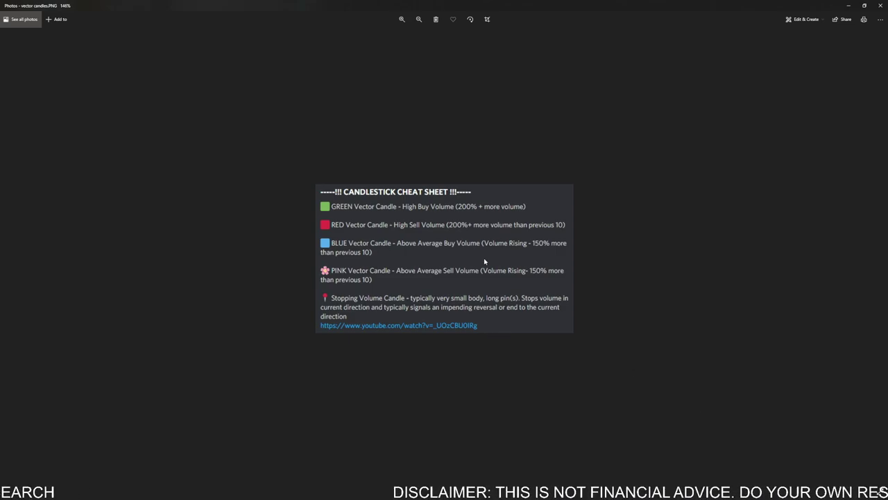
pyautogui.scroll(3, 303, 233)
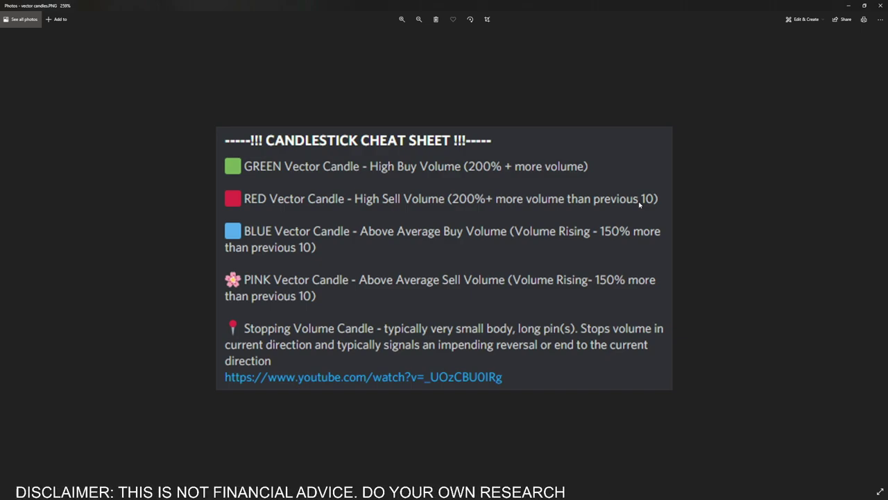
pyautogui.scroll(-3, 559, 222)
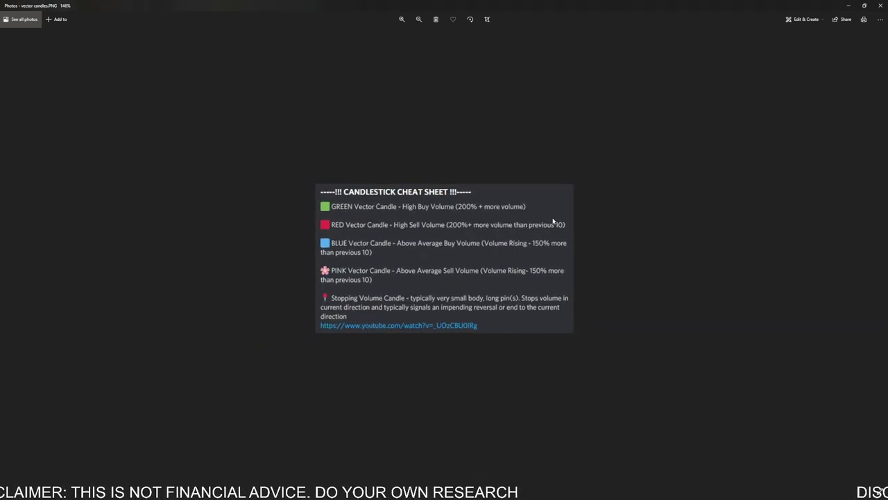
# - Compare the BTCUSDT chart against the vector candles cheat sheet, ending on the chart
pyautogui.hotkey('alt', 'Tab')
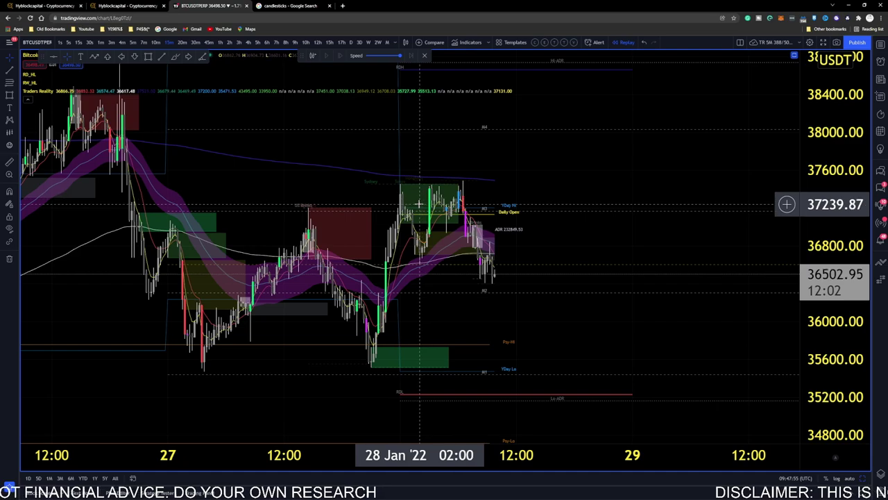
pyautogui.hotkey('alt', 'Tab')
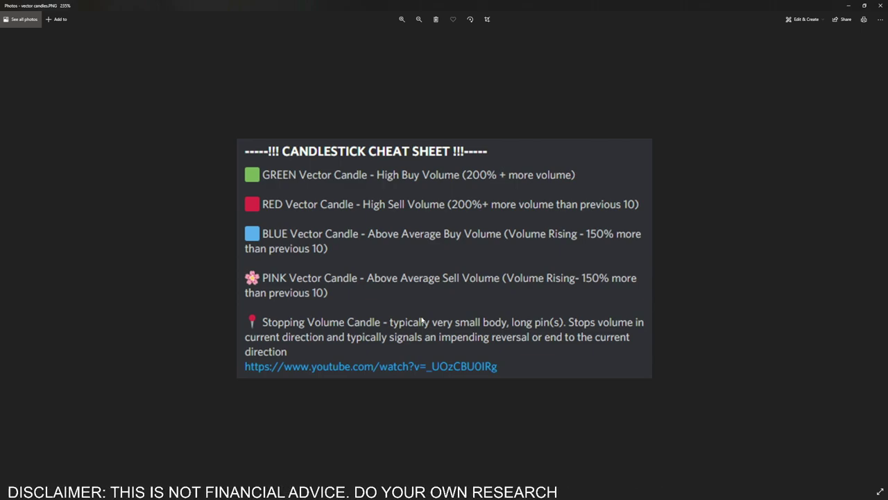
pyautogui.hotkey('alt', 'Tab')
# - Zoom and shift the BTCUSDT chart, then go to the candlesticks search results
pyautogui.scroll(2, 474, 305)
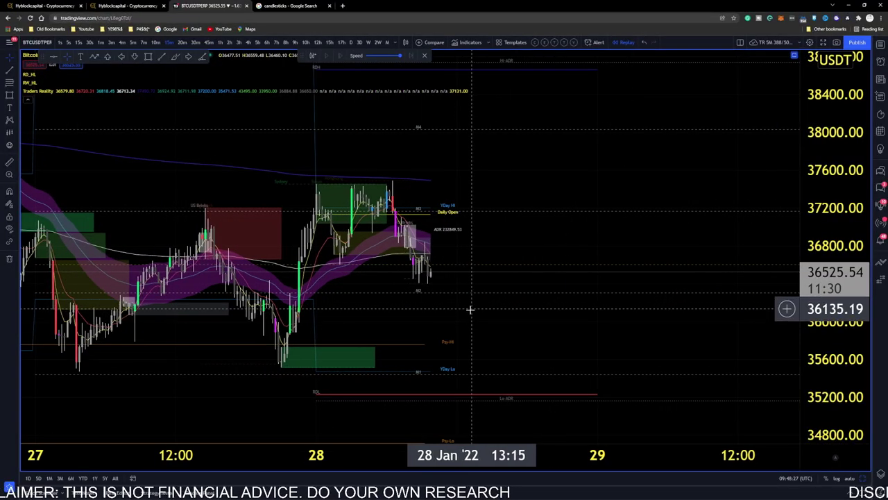
pyautogui.hscroll(-3, 473, 305)
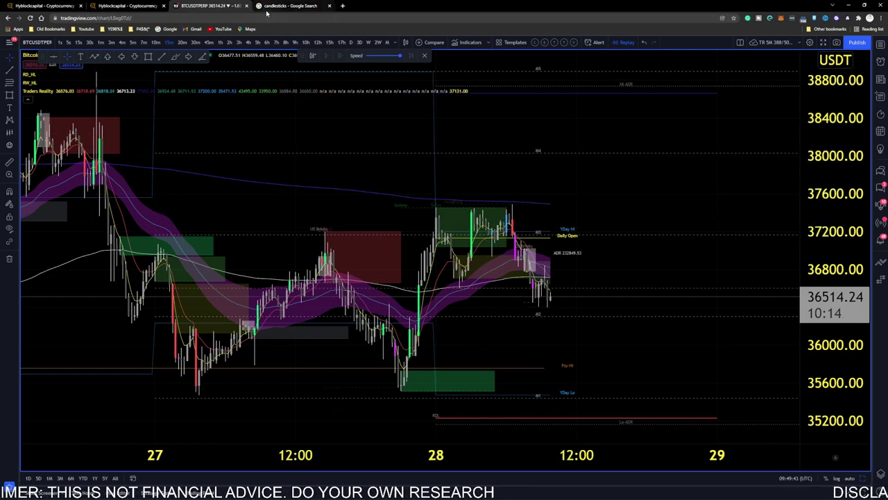
pyautogui.click(290, 6)
# - Go back to the BTCUSDT chart, recheck the vector candles cheat sheet, and return
pyautogui.click(208, 5)
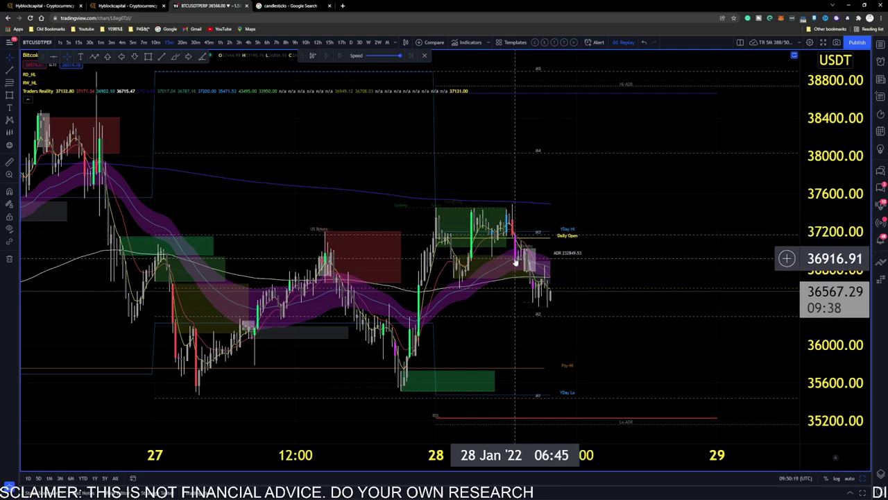
pyautogui.hotkey('alt', 'Tab')
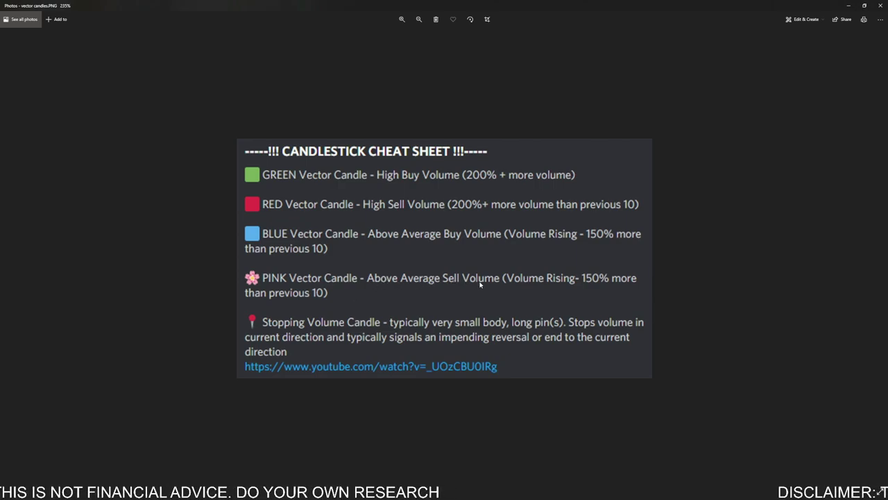
pyautogui.hotkey('alt', 'Tab')
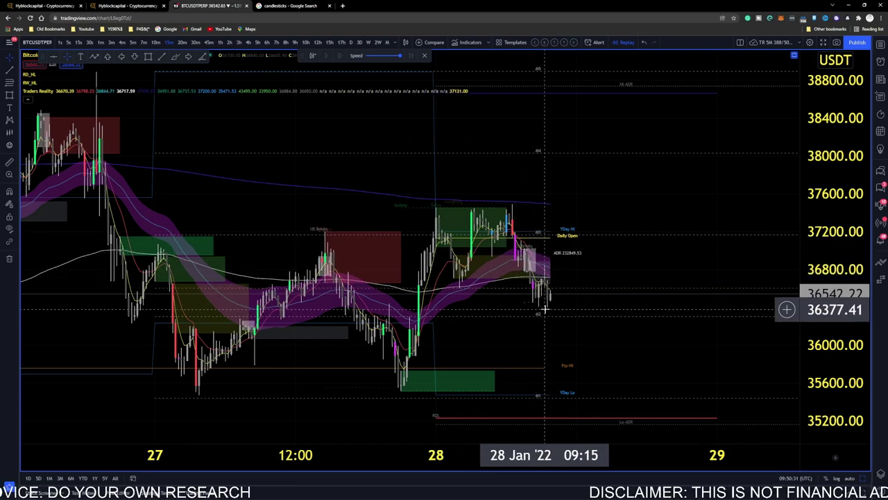
# - Zoom out the time axis and drag the chart to reveal the 25–26 Jan bars
pyautogui.scroll(-2, 545, 311)
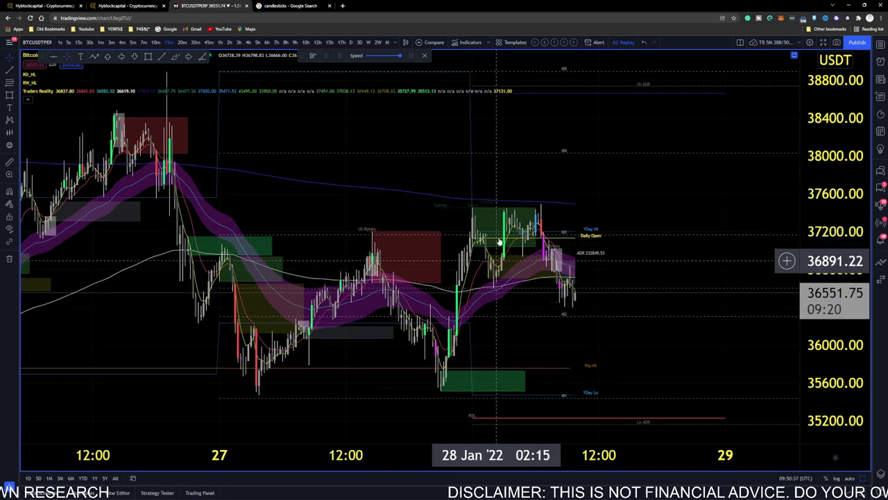
pyautogui.moveTo(125, 226); pyautogui.dragTo(410, 223)
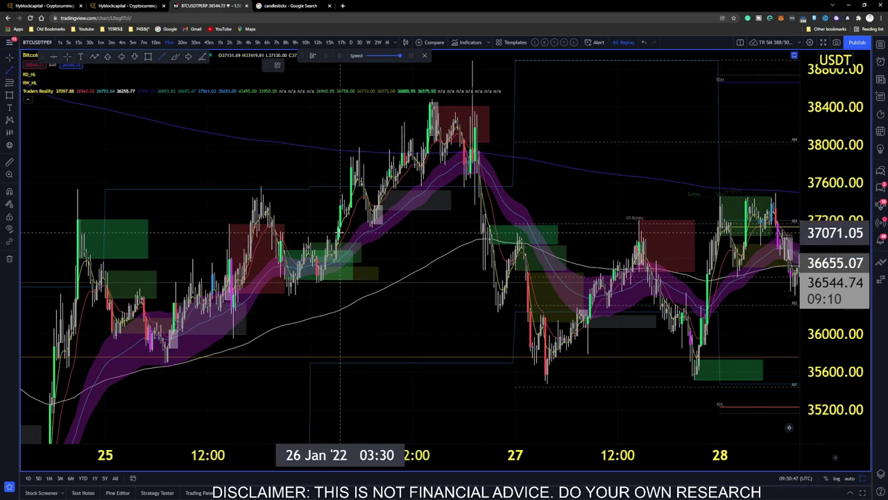
# - Draw a cyan level near 37,100 from 26 Jan 03:30 to 20:15 and lengthen the yellow line
pyautogui.click(340, 234)
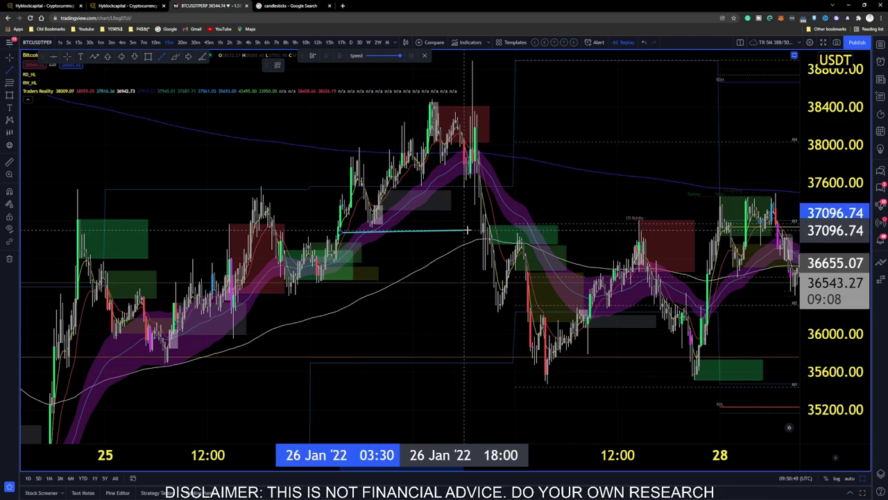
pyautogui.click(483, 230)
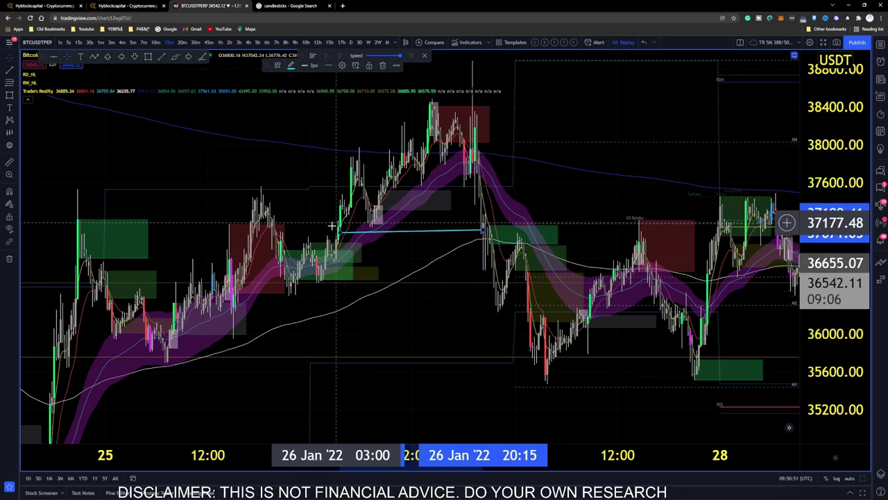
pyautogui.moveTo(452, 292); pyautogui.dragTo(284, 284)
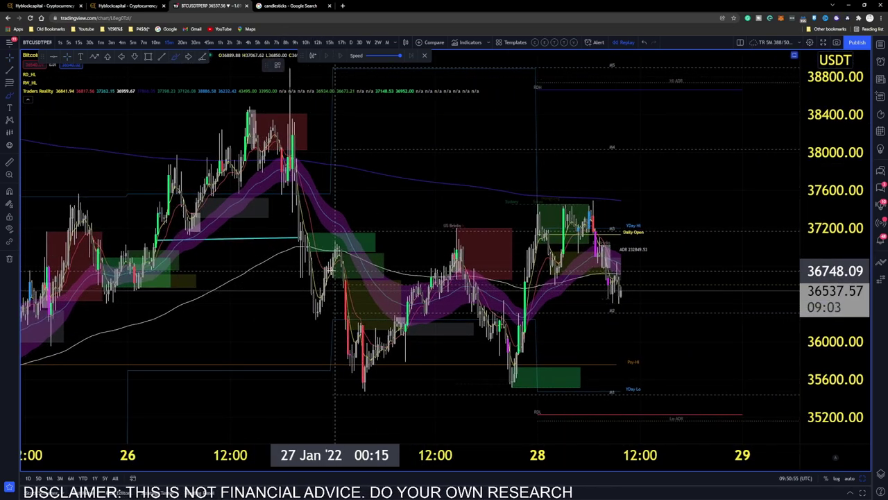
pyautogui.moveTo(386, 304); pyautogui.dragTo(412, 304)
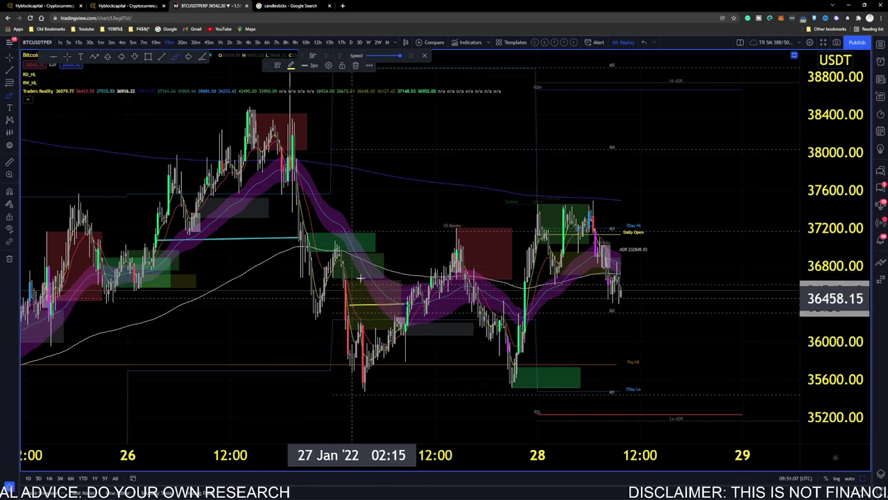
pyautogui.scroll(-2, 338, 312)
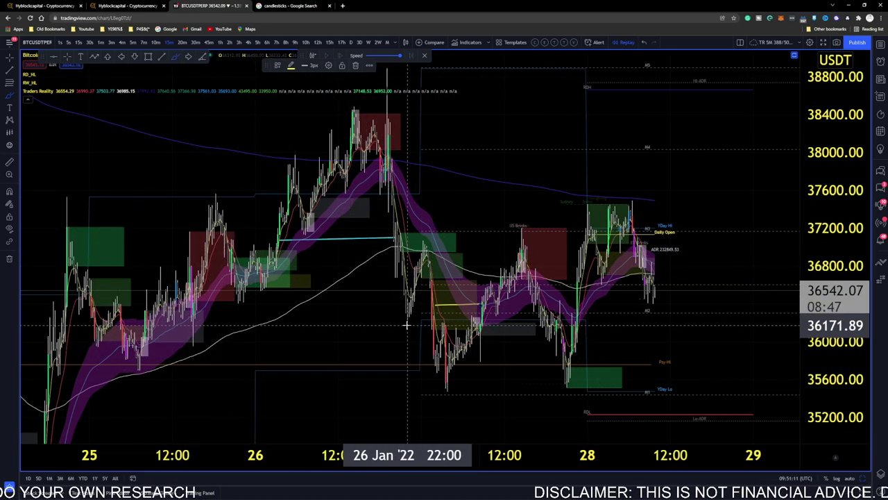
# - Brush a yellow trend stroke to the 26 Jan high and several horizontal level strokes across 25 Jan
pyautogui.scroll(-2, 191, 364)
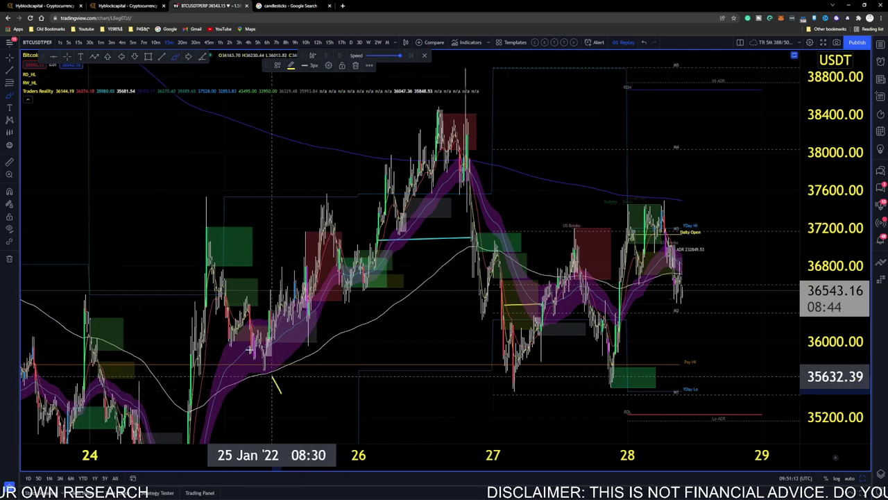
pyautogui.moveTo(349, 217); pyautogui.dragTo(392, 159)
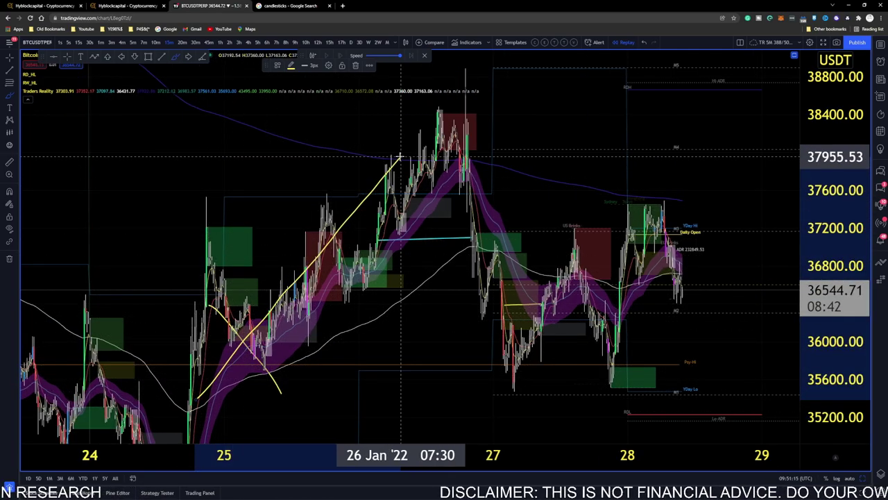
pyautogui.moveTo(248, 323); pyautogui.dragTo(340, 323)
pyautogui.moveTo(250, 362); pyautogui.dragTo(338, 362)
pyautogui.moveTo(240, 394); pyautogui.dragTo(336, 401)
pyautogui.moveTo(240, 424); pyautogui.dragTo(297, 422)
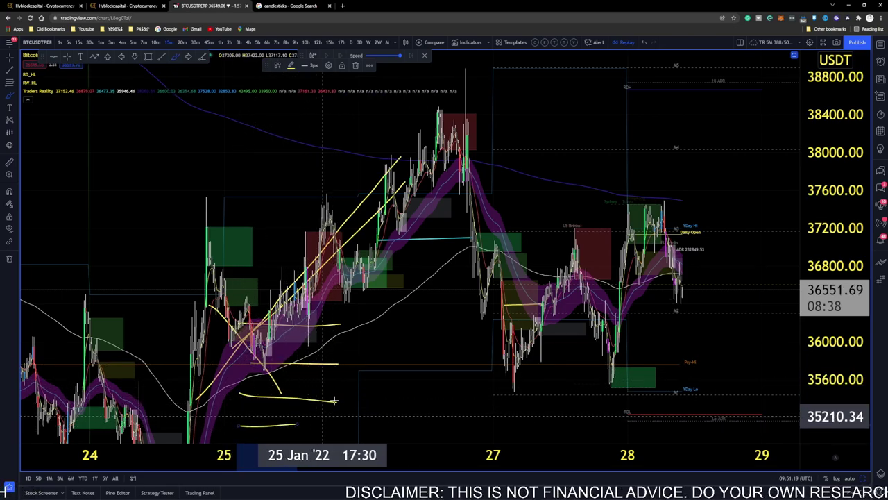
pyautogui.moveTo(340, 324); pyautogui.dragTo(358, 323)
pyautogui.moveTo(299, 291); pyautogui.dragTo(364, 279)
# - Sketch yellow strokes along the 26–27 Jan rally and decline, then remove all drawings
pyautogui.moveTo(444, 209); pyautogui.dragTo(515, 163)
pyautogui.moveTo(489, 219); pyautogui.dragTo(428, 250)
pyautogui.moveTo(496, 253); pyautogui.dragTo(439, 288)
pyautogui.moveTo(514, 272); pyautogui.dragTo(463, 316)
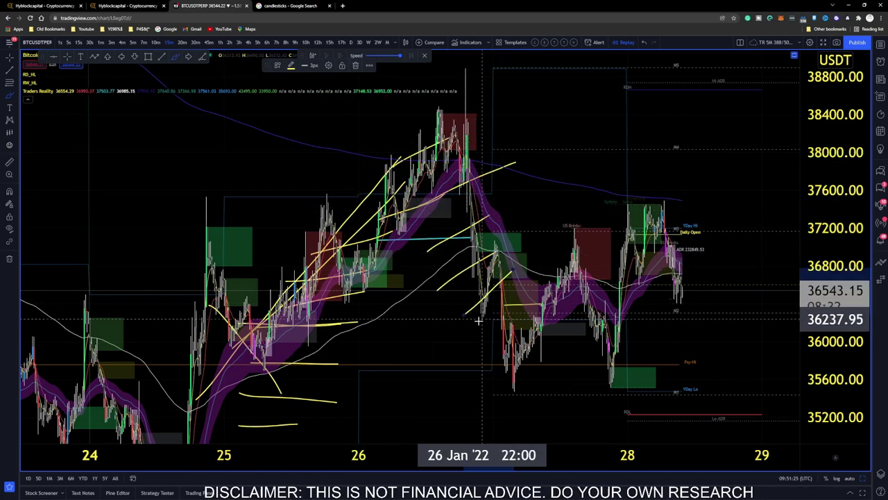
pyautogui.moveTo(389, 281); pyautogui.dragTo(420, 288)
pyautogui.moveTo(368, 312); pyautogui.dragTo(392, 315)
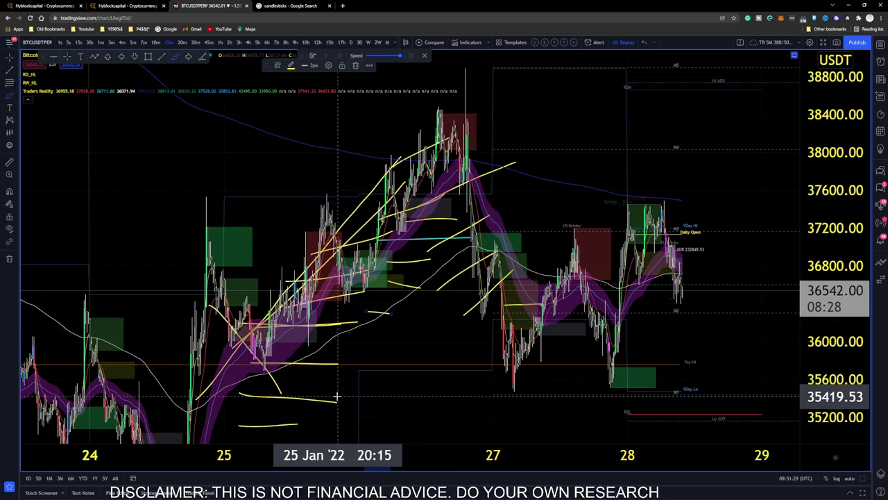
pyautogui.click(9, 258)
# - Zoom onto 26–28 Jan and loop the 26 Jan peak and 27 Jan dip in yellow
pyautogui.scroll(4, 506, 312)
pyautogui.moveTo(506, 312)
pyautogui.mouseDown()
pyautogui.moveTo(347, 298)
pyautogui.moveTo(367, 305)
pyautogui.moveTo(361, 346)
pyautogui.moveTo(394, 360)
pyautogui.moveTo(374, 352)
pyautogui.mouseUp()
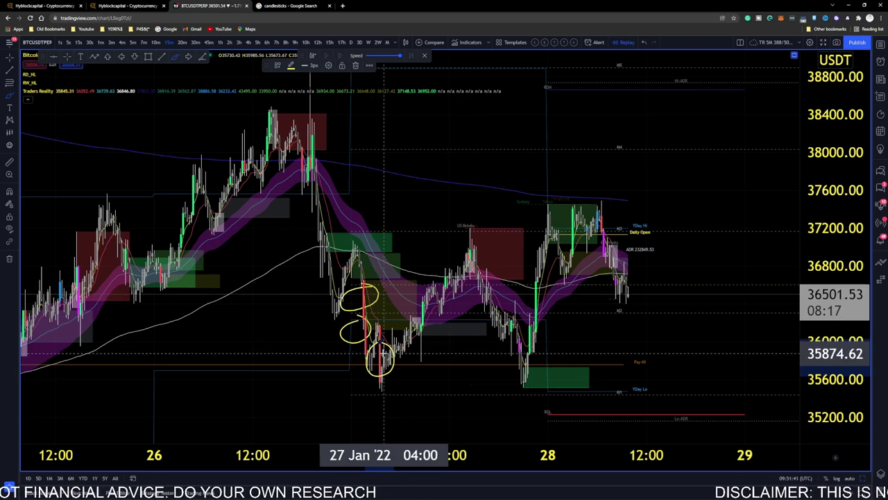
pyautogui.moveTo(276, 101); pyautogui.dragTo(298, 97)
pyautogui.moveTo(362, 284)
pyautogui.mouseDown()
pyautogui.moveTo(406, 334)
pyautogui.moveTo(338, 310)
pyautogui.mouseUp()
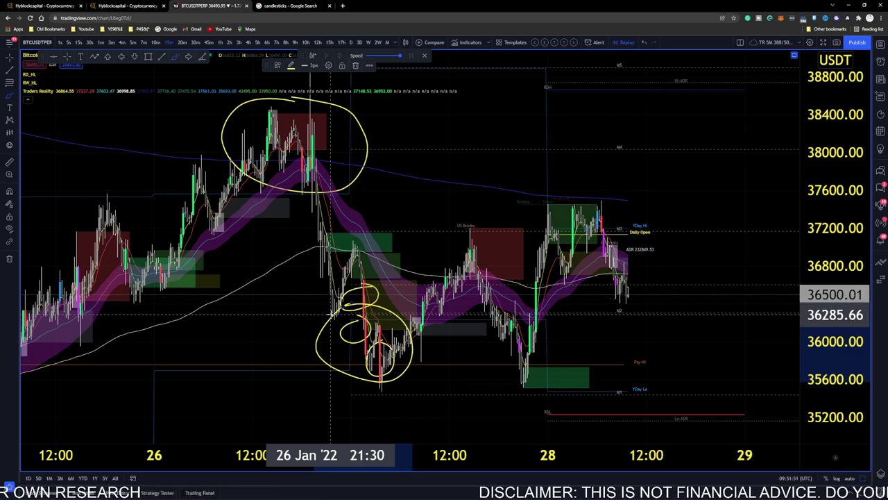
# - Add smaller loops around the 26 Jan peak and 27 Jan low, then clear all drawings
pyautogui.moveTo(264, 139)
pyautogui.mouseDown()
pyautogui.moveTo(252, 128)
pyautogui.moveTo(333, 131)
pyautogui.moveTo(302, 151)
pyautogui.mouseUp()
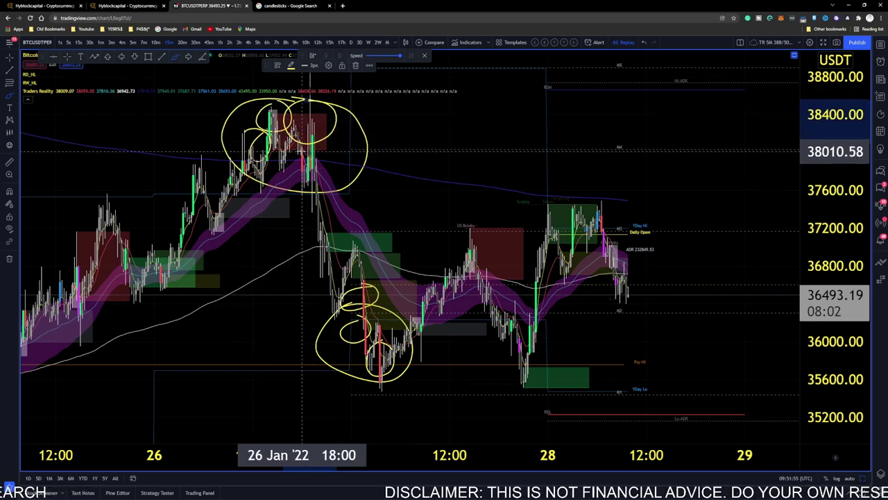
pyautogui.moveTo(337, 297)
pyautogui.mouseDown()
pyautogui.moveTo(366, 324)
pyautogui.moveTo(357, 320)
pyautogui.mouseUp()
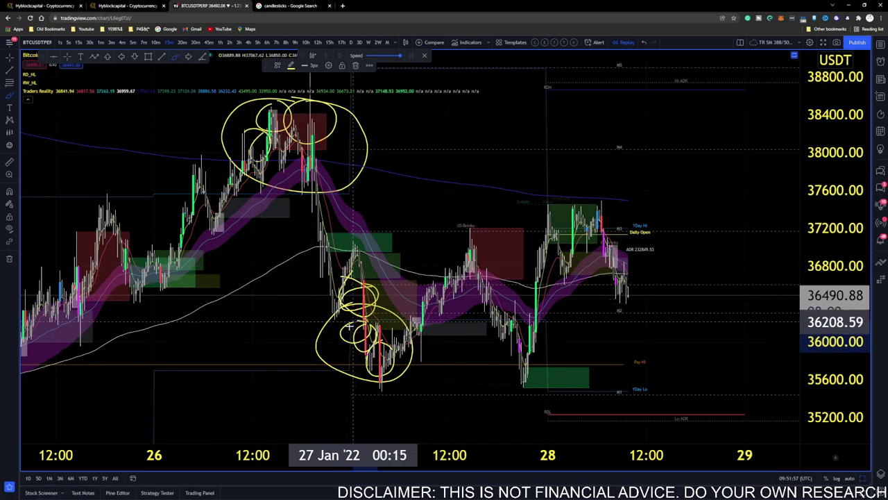
pyautogui.moveTo(365, 365); pyautogui.dragTo(359, 348)
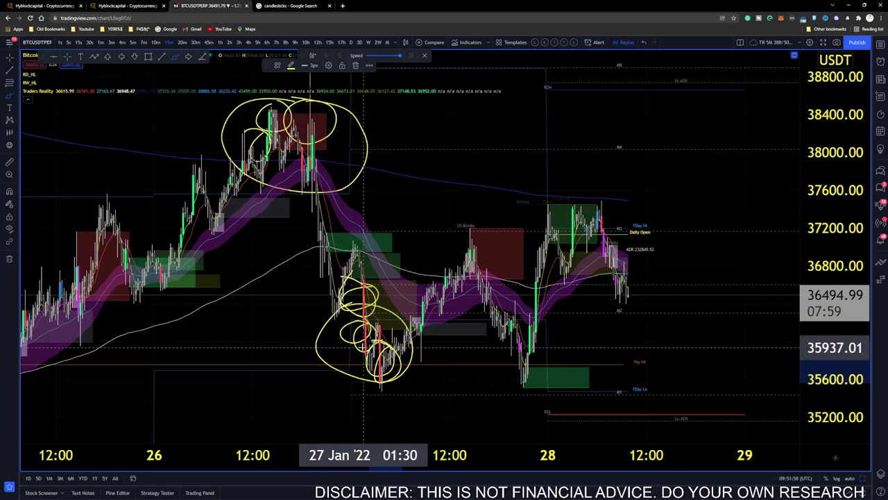
pyautogui.click(9, 260)
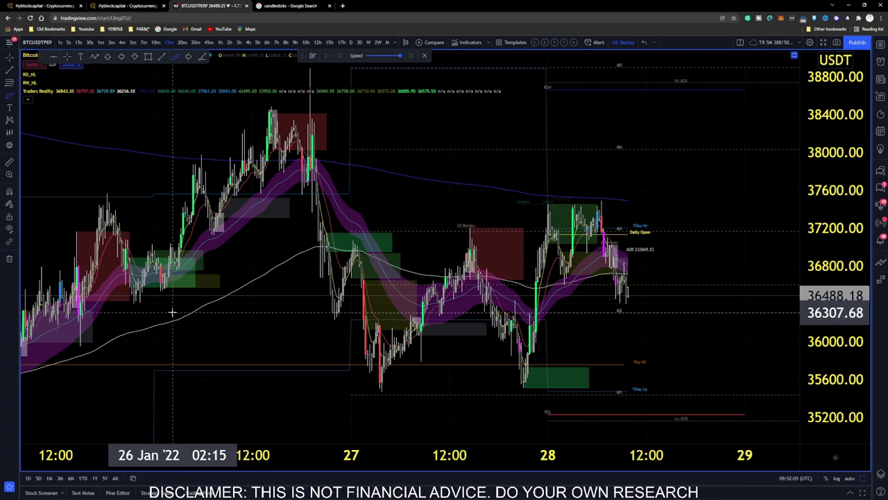
# - Brush yellow circles around the 28 Jan peak and the highs above it, then remove all drawings
pyautogui.scroll(-2, 251, 332)
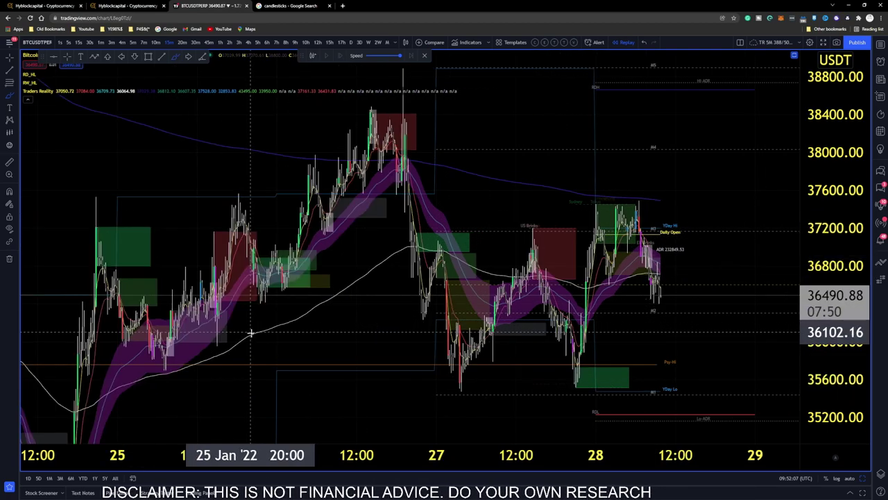
pyautogui.scroll(-1, 251, 333)
pyautogui.scroll(2, 377, 308)
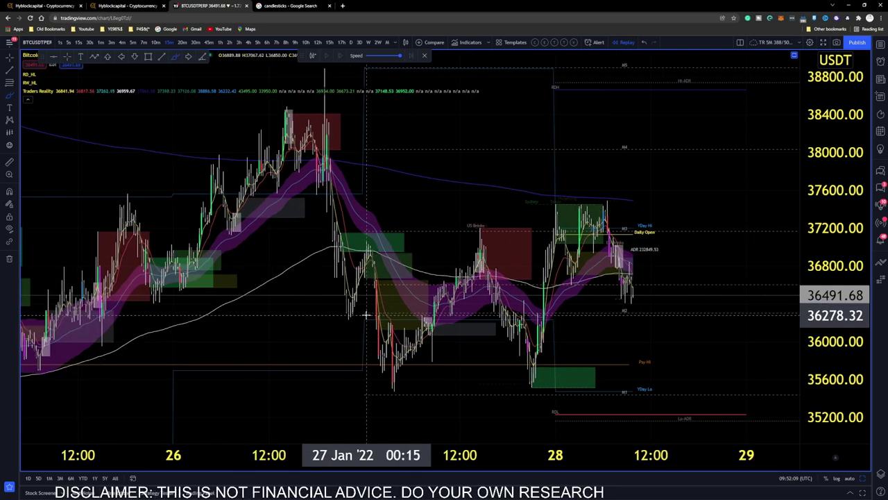
pyautogui.scroll(2, 528, 229)
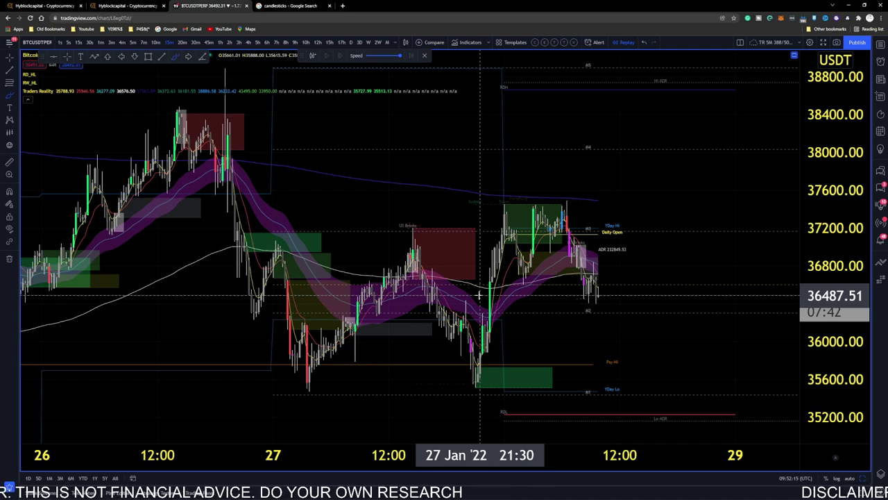
pyautogui.moveTo(564, 216); pyautogui.dragTo(576, 241)
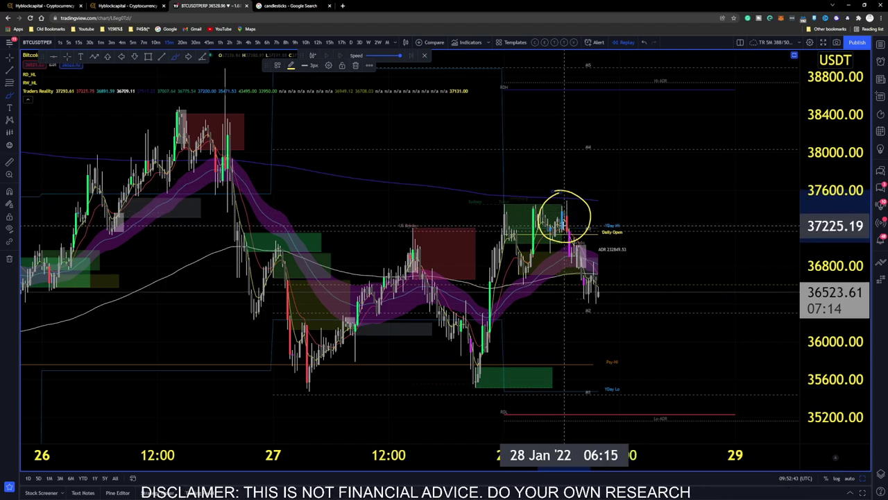
pyautogui.moveTo(574, 165)
pyautogui.mouseDown()
pyautogui.moveTo(542, 159)
pyautogui.moveTo(516, 211)
pyautogui.moveTo(598, 167)
pyautogui.moveTo(560, 167)
pyautogui.mouseUp()
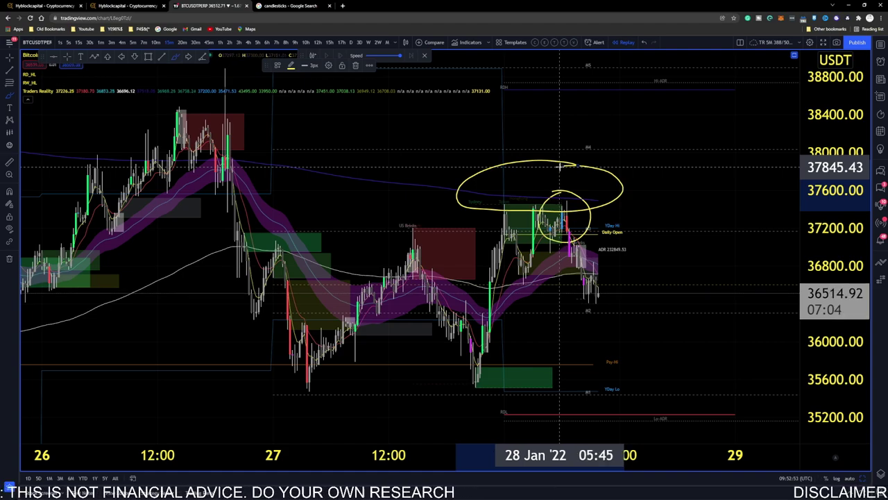
pyautogui.click(9, 259)
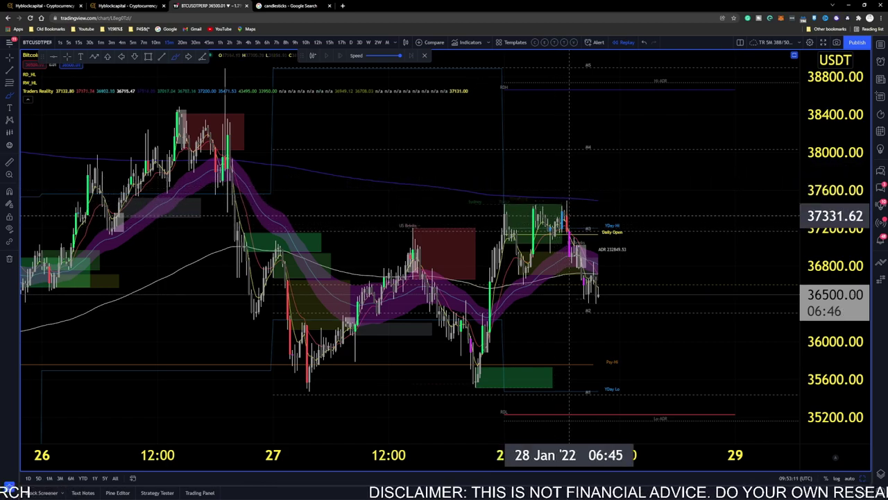
# - Draw yellow brush ellipses around the 28 Jan highs near 37,400 and the 26 Jan peak near 38,400
pyautogui.moveTo(581, 199)
pyautogui.mouseDown()
pyautogui.moveTo(547, 257)
pyautogui.moveTo(566, 206)
pyautogui.mouseUp()
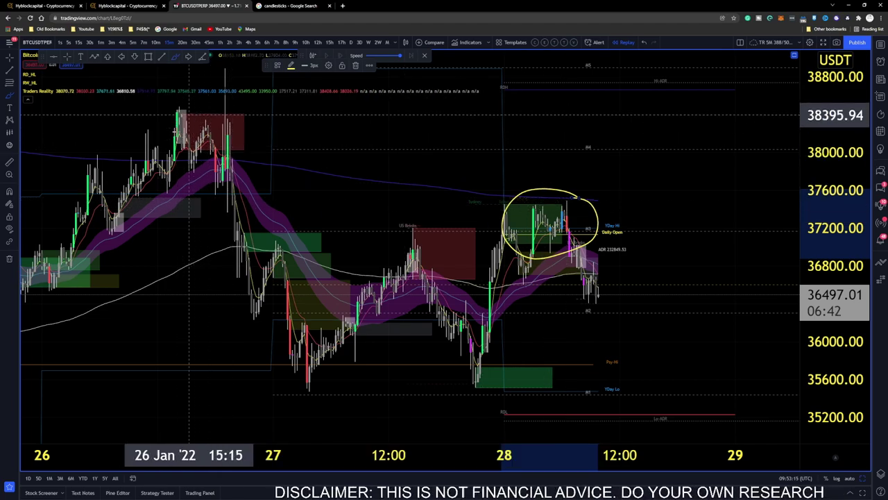
pyautogui.moveTo(208, 117)
pyautogui.mouseDown()
pyautogui.moveTo(159, 111)
pyautogui.moveTo(240, 102)
pyautogui.mouseUp()
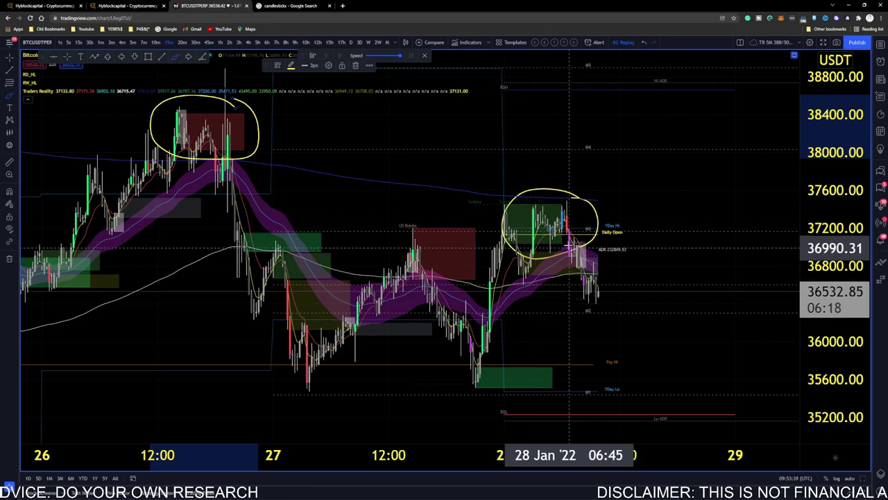
pyautogui.scroll(-2, 511, 254)
pyautogui.scroll(2, 511, 254)
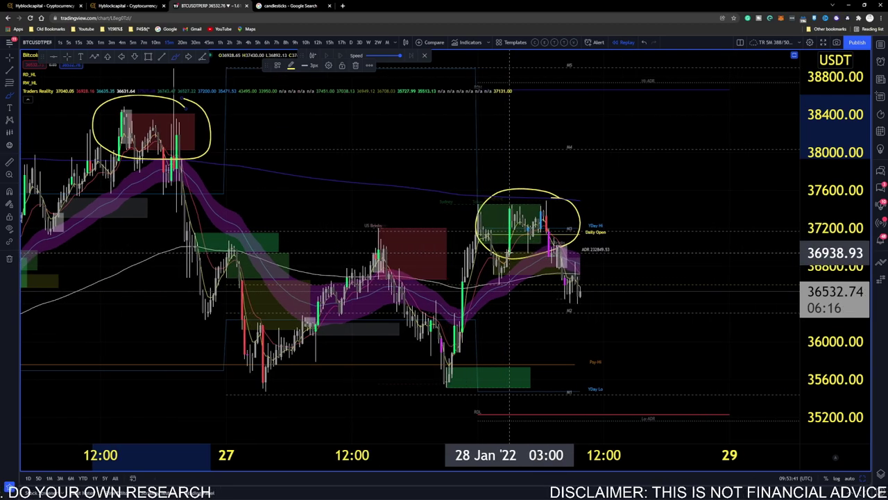